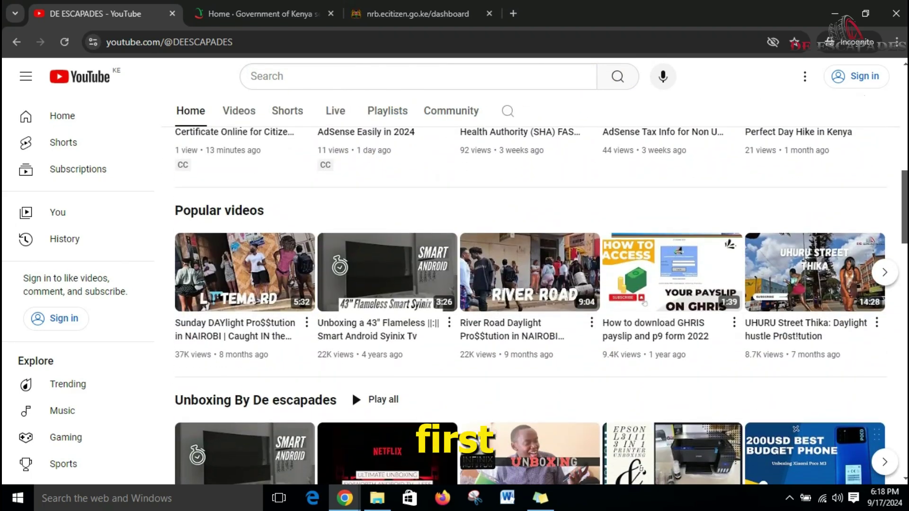
- Switch to the 'Home · Government of Kenya services' eCitizen page
click(280, 7)
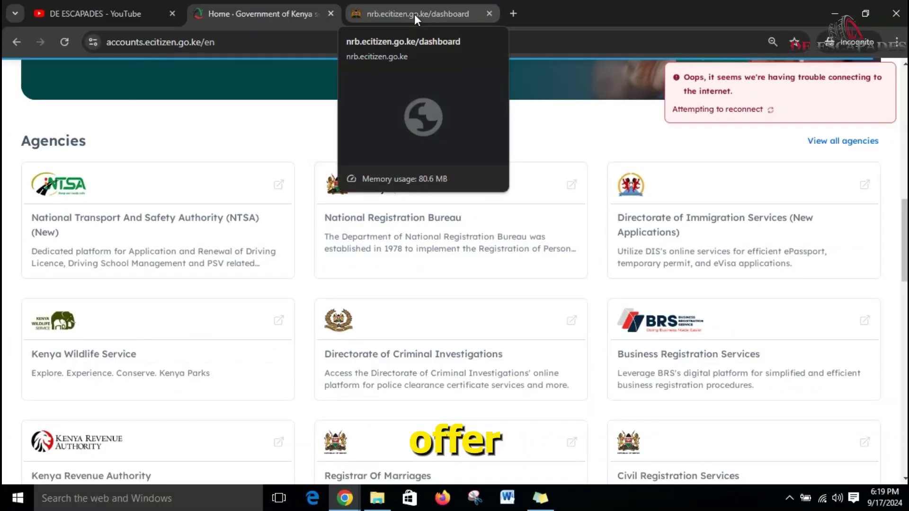
- Go to the nrb.ecitizen.go.ke National Registration Bureau dashboard
click(430, 3)
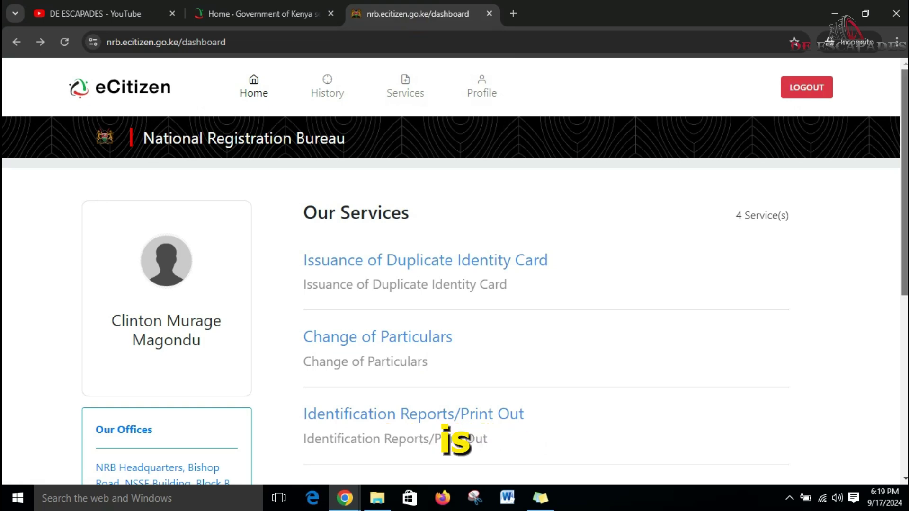
scroll(454, 274, down, 2)
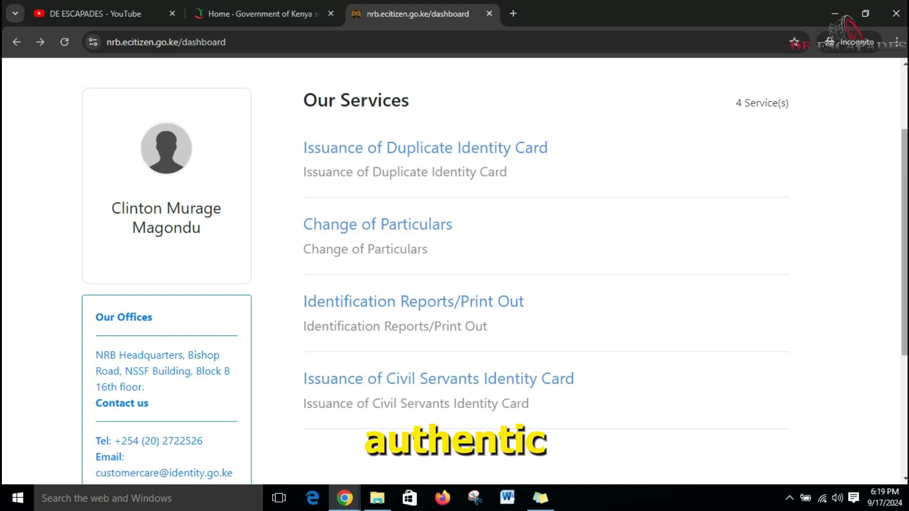
scroll(455, 275, down, 3)
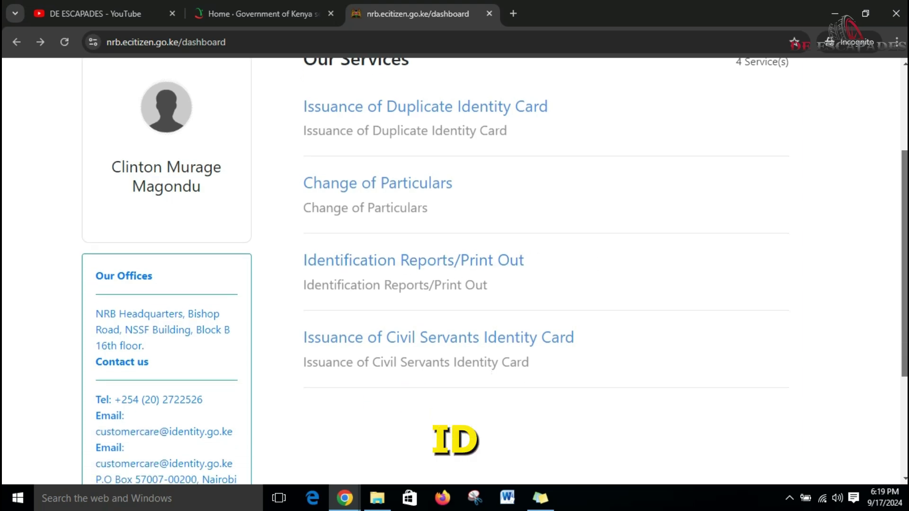
scroll(642, 175, down, 1)
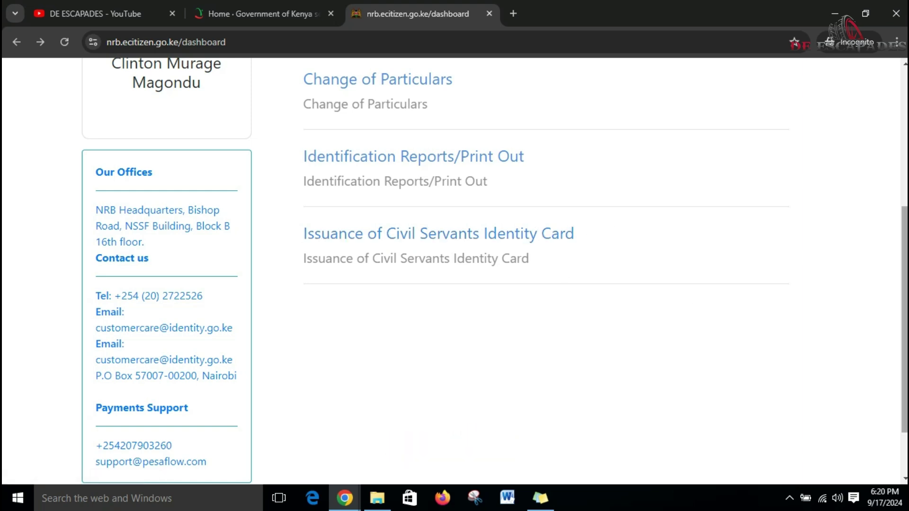
scroll(455, 265, up, 3)
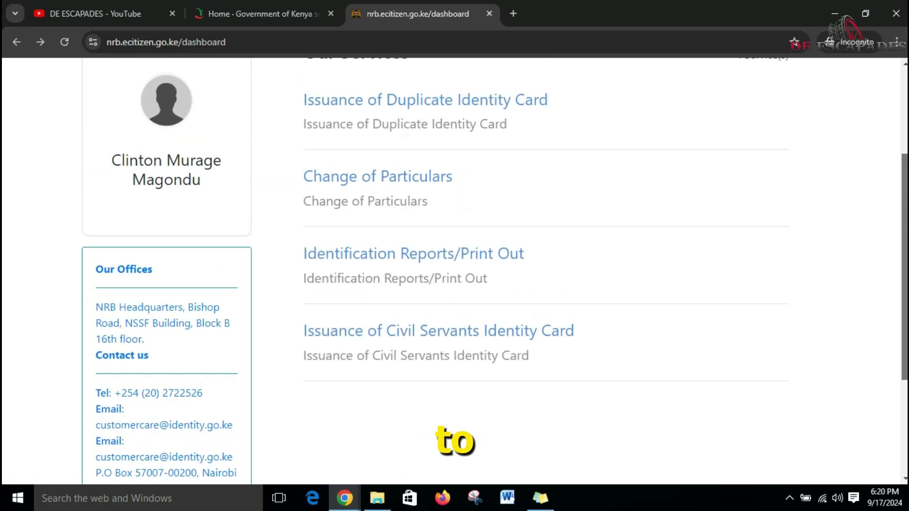
scroll(455, 265, up, 2)
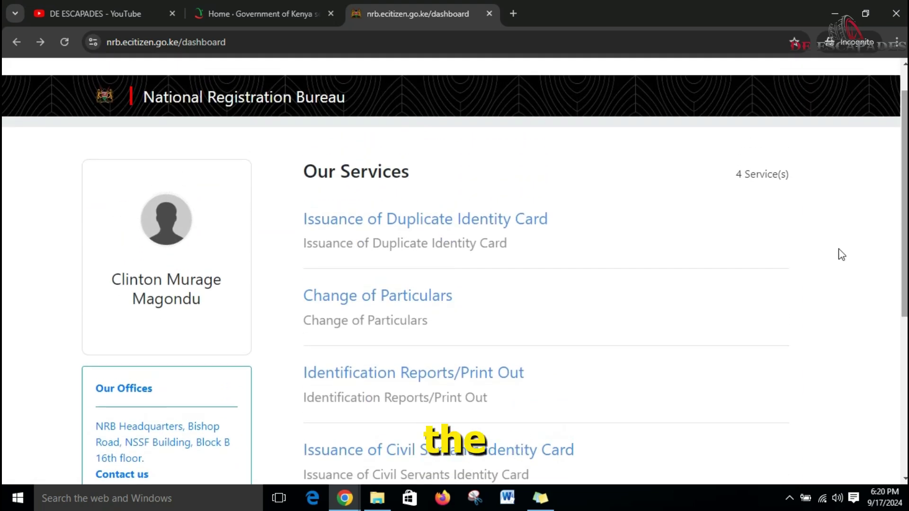
- Open Issuance of Duplicate Identity Card and read its requirements and the 1000 plus 50 Ksh fees
click(406, 223)
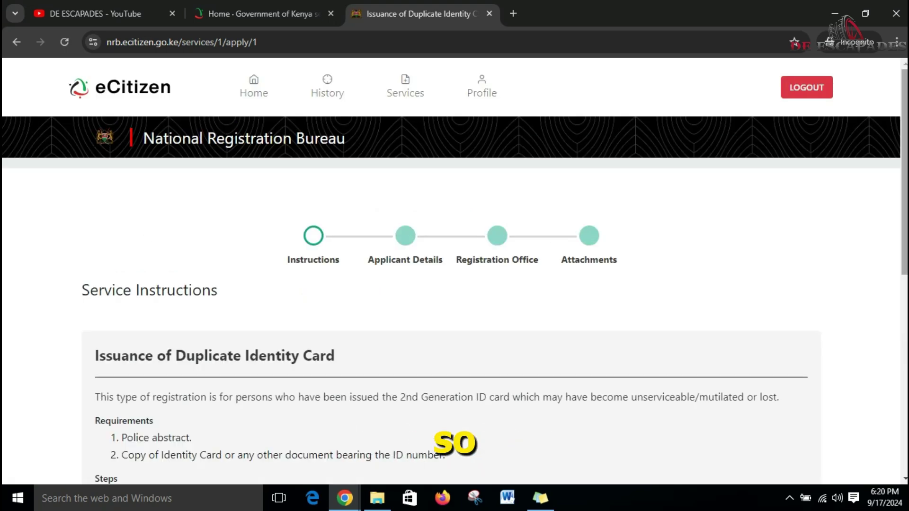
scroll(454, 270, down, 4)
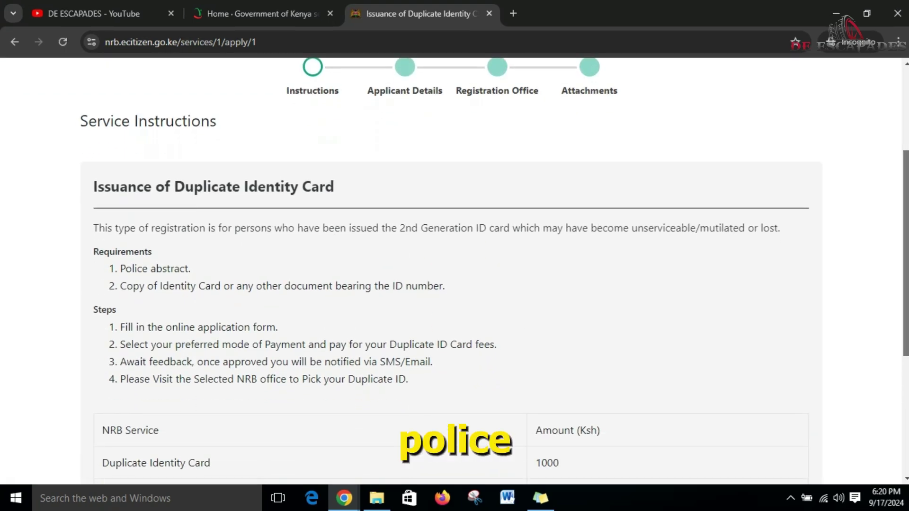
scroll(454, 270, down, 1)
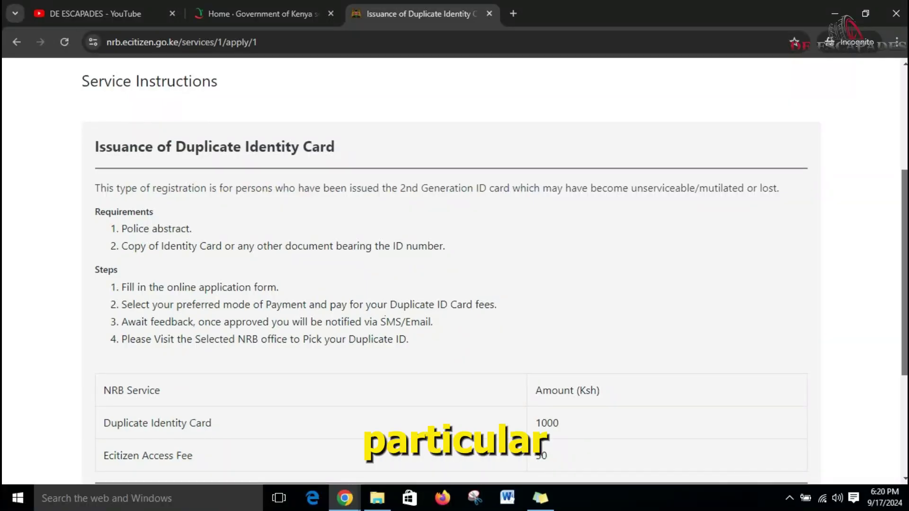
scroll(454, 270, down, 2)
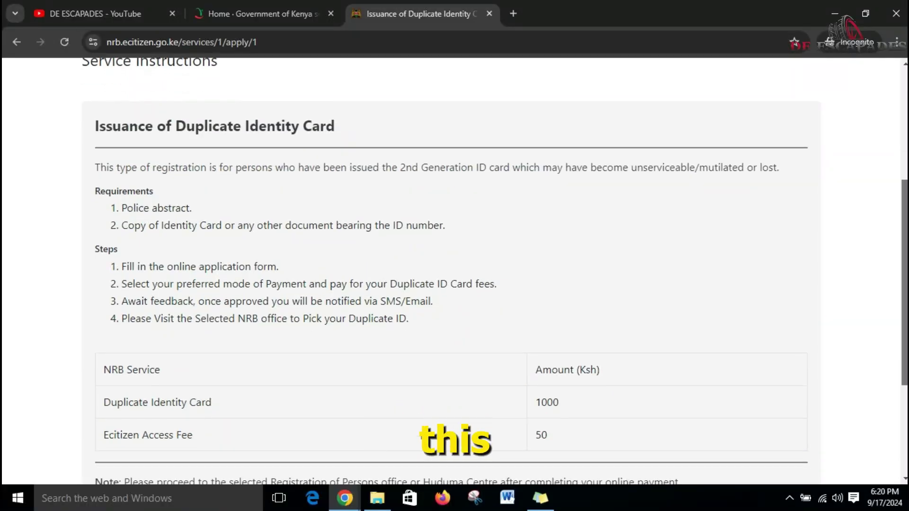
scroll(454, 270, up, 1)
scroll(455, 270, down, 1)
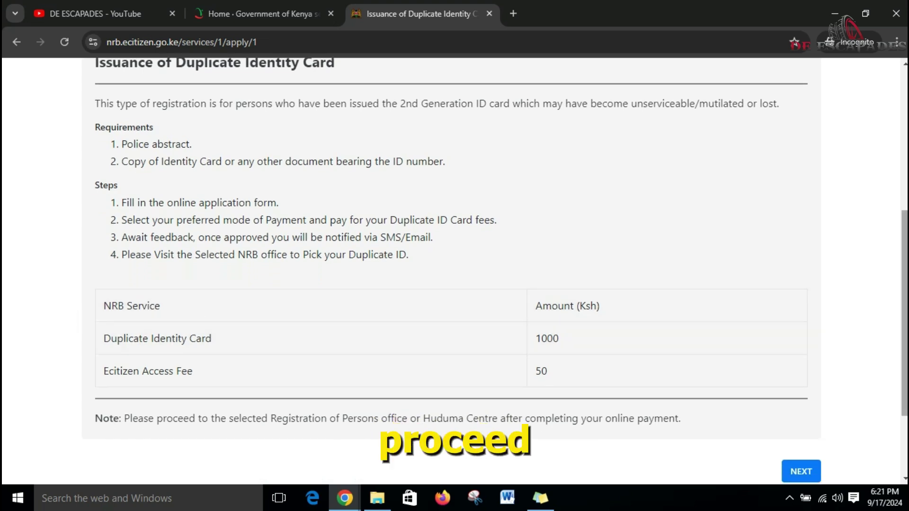
scroll(794, 404, down, 1)
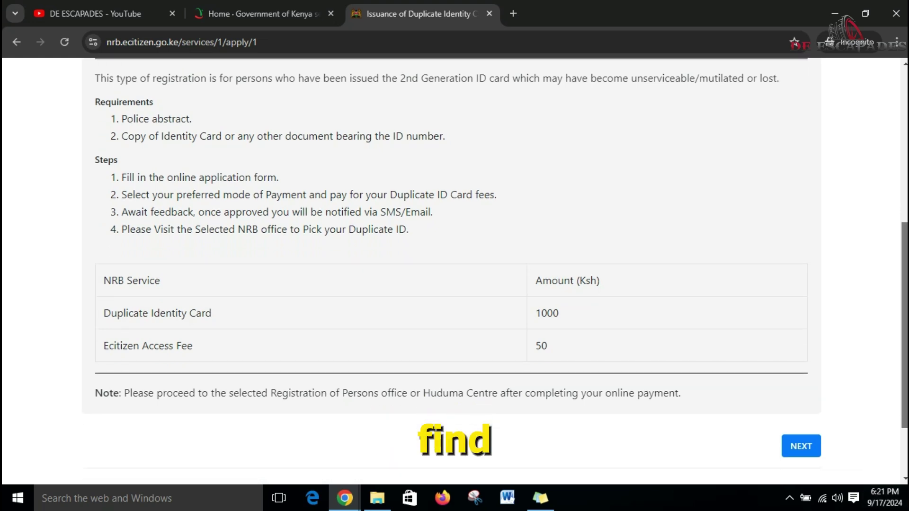
- Continue past the instructions and Applicant Details to the Registration Office form
click(799, 416)
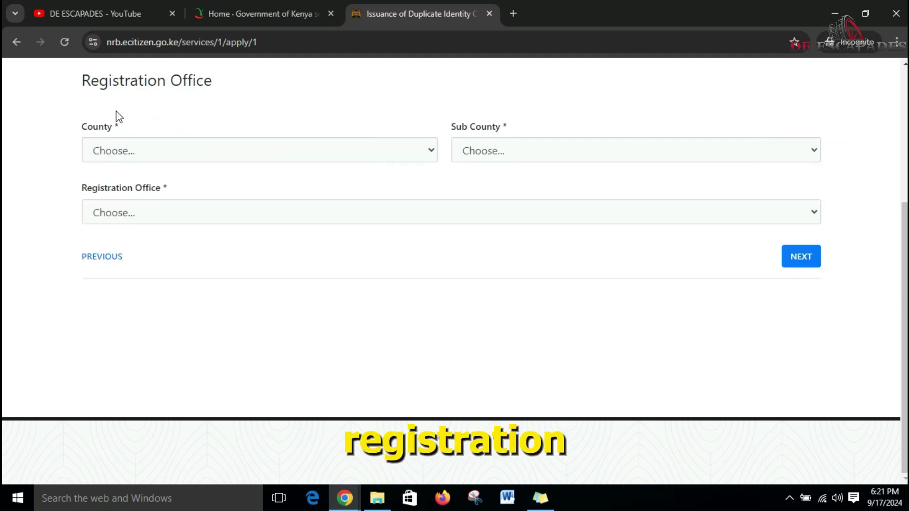
scroll(813, 207, up, 3)
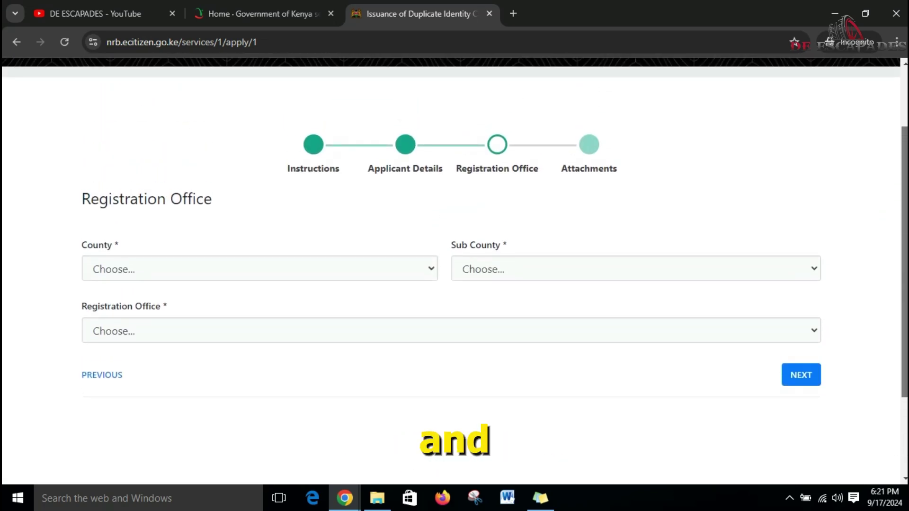
- Choose KIAMBU county, RUIRU sub county and RUIRU registration office, then continue to Attachments
click(217, 270)
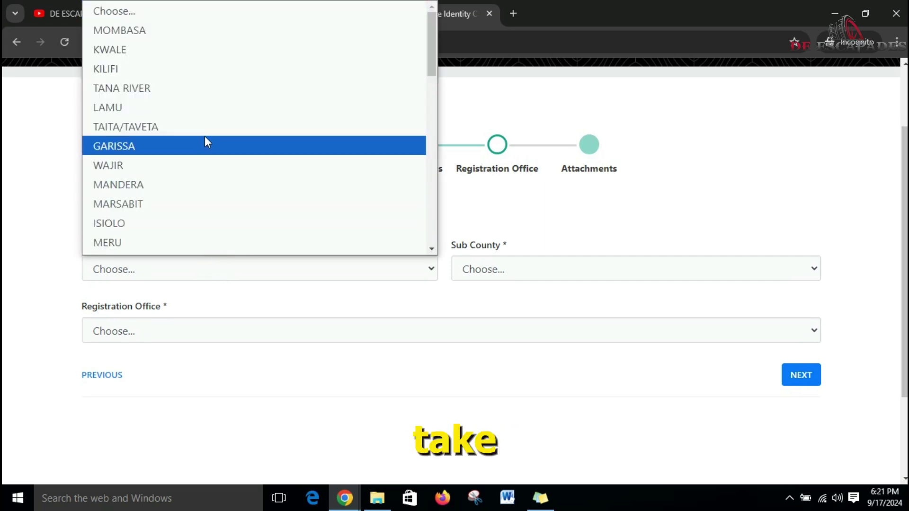
key(Down)
key(Down)
key(Down)
key(Down)
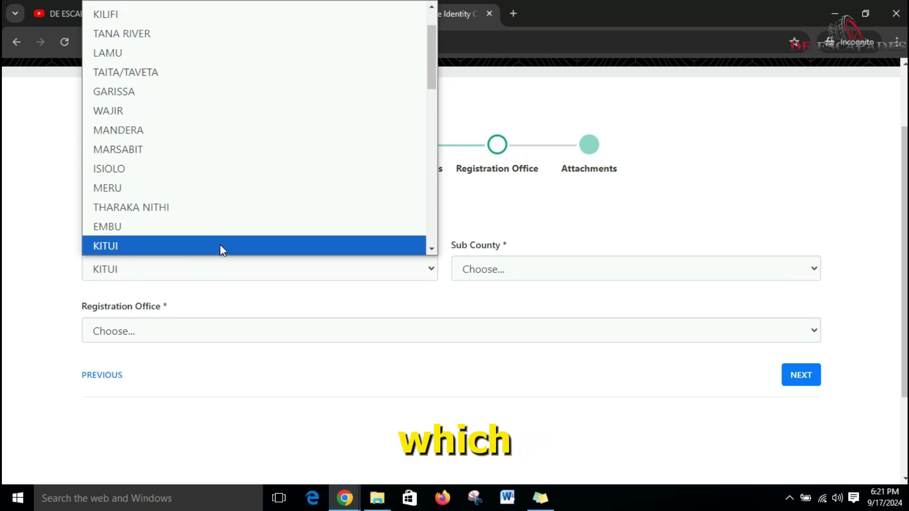
click(432, 249)
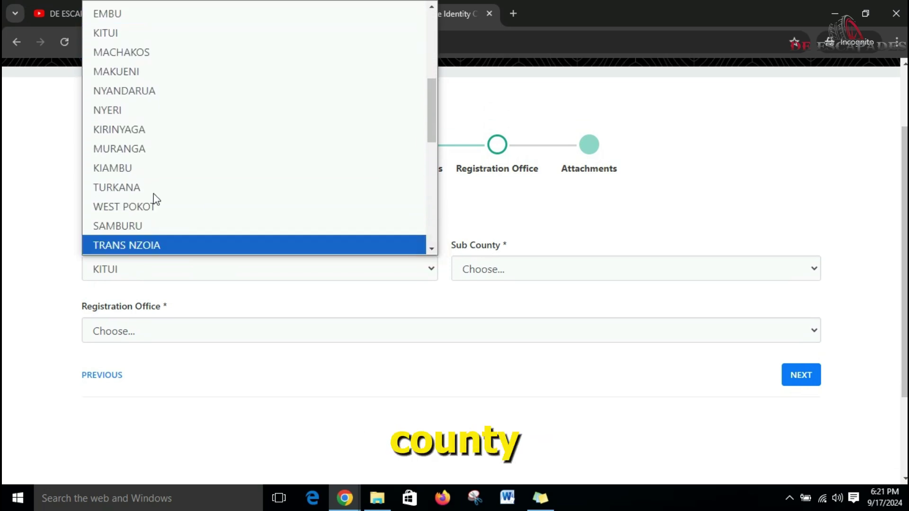
click(114, 166)
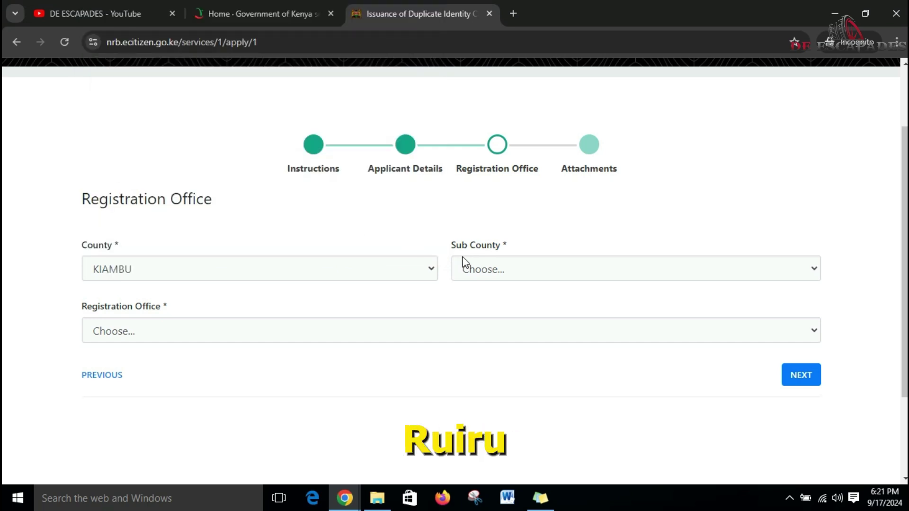
click(509, 277)
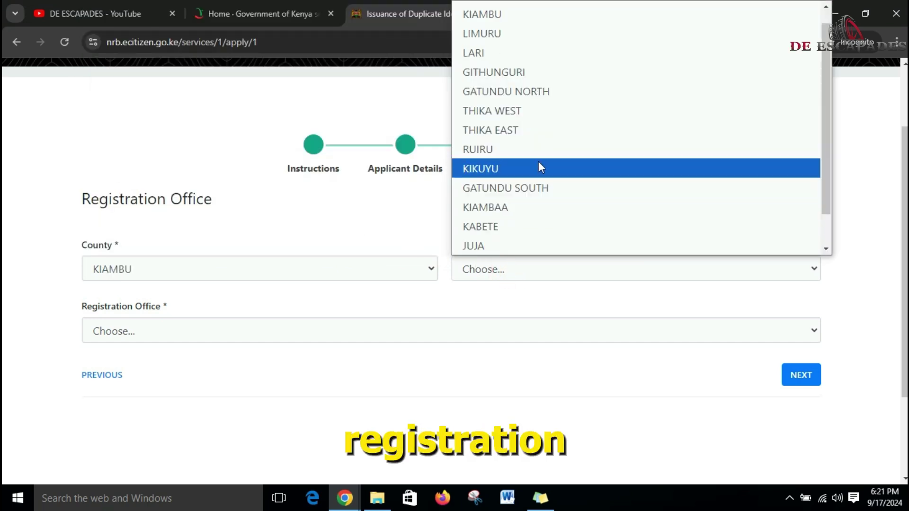
click(546, 151)
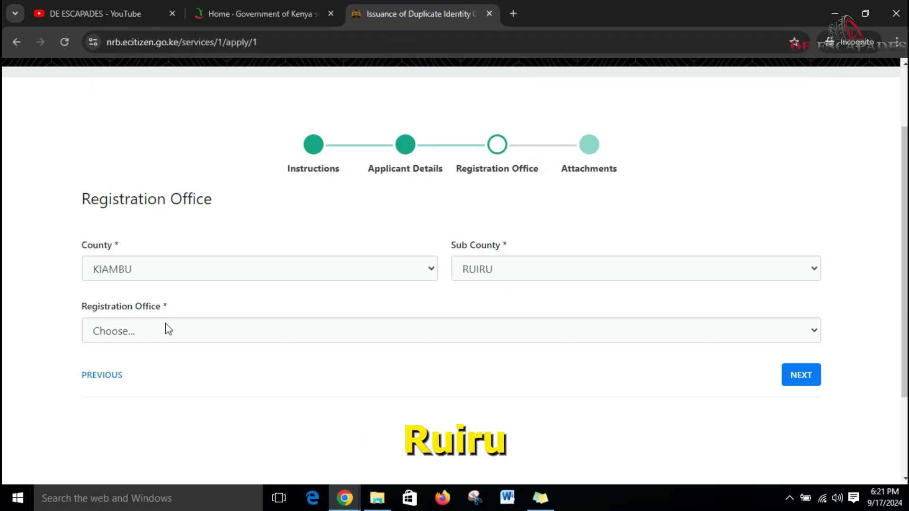
click(192, 325)
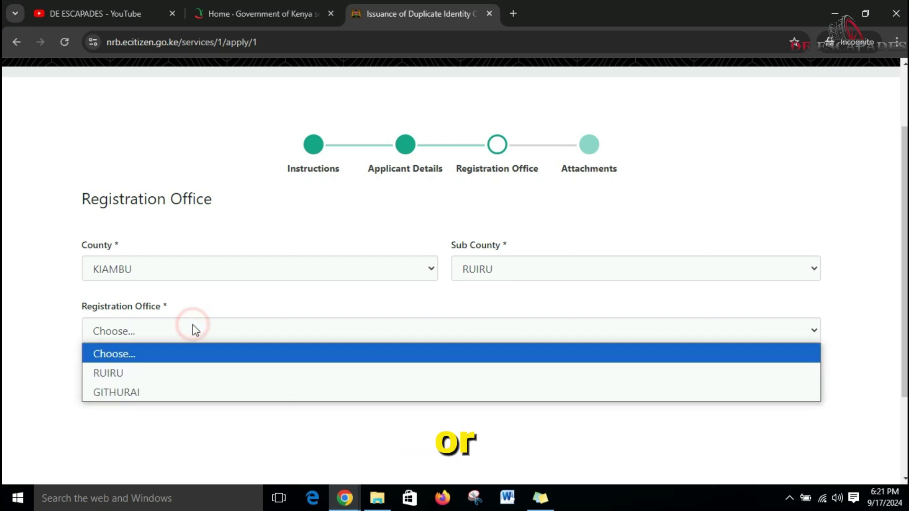
click(205, 376)
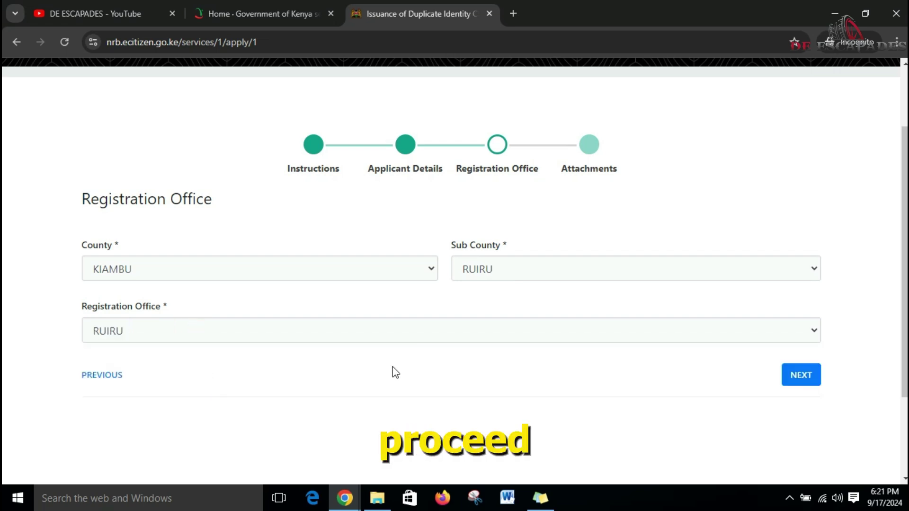
click(805, 379)
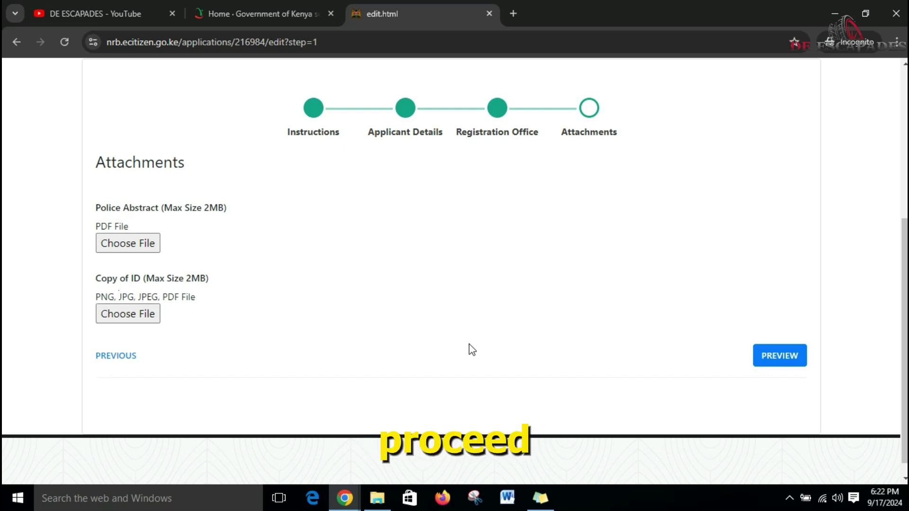
- Preview the application, reviewing eligibility, fees and the Police Abstract and Copy of ID attachments
click(780, 367)
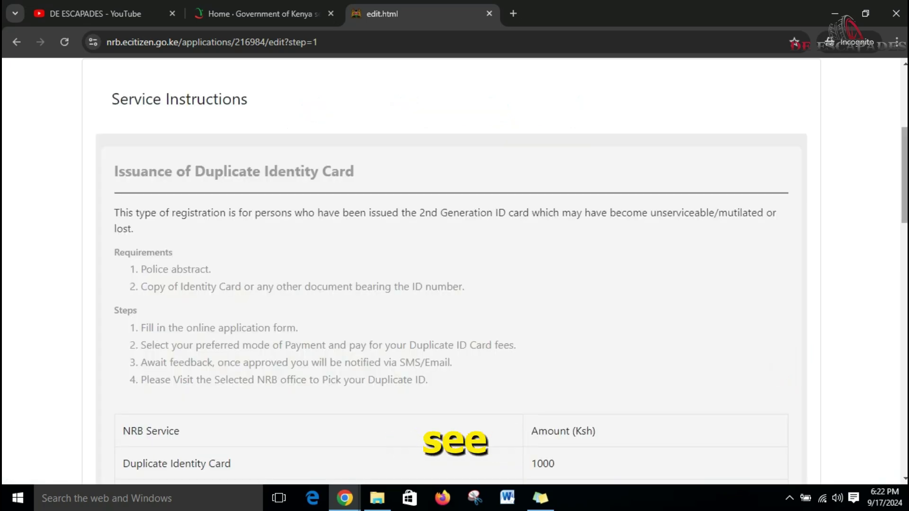
scroll(614, 156, down, 1)
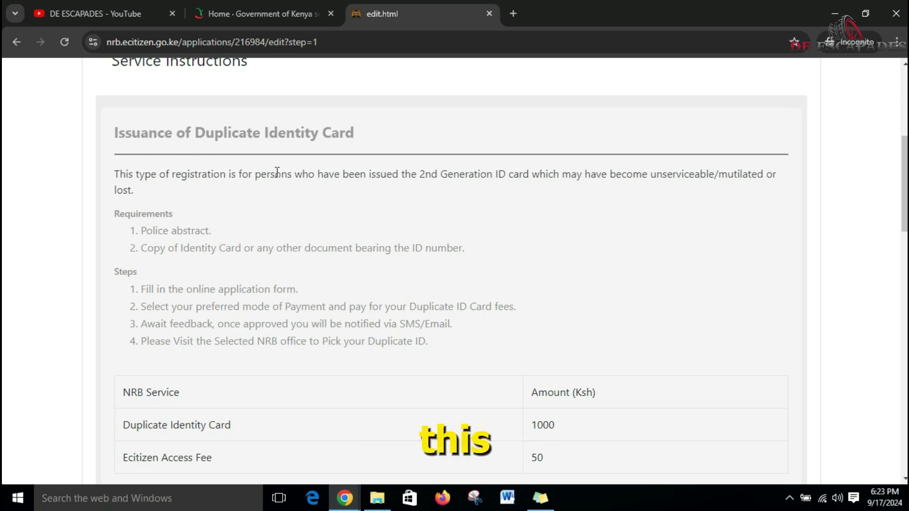
triple_click(305, 173)
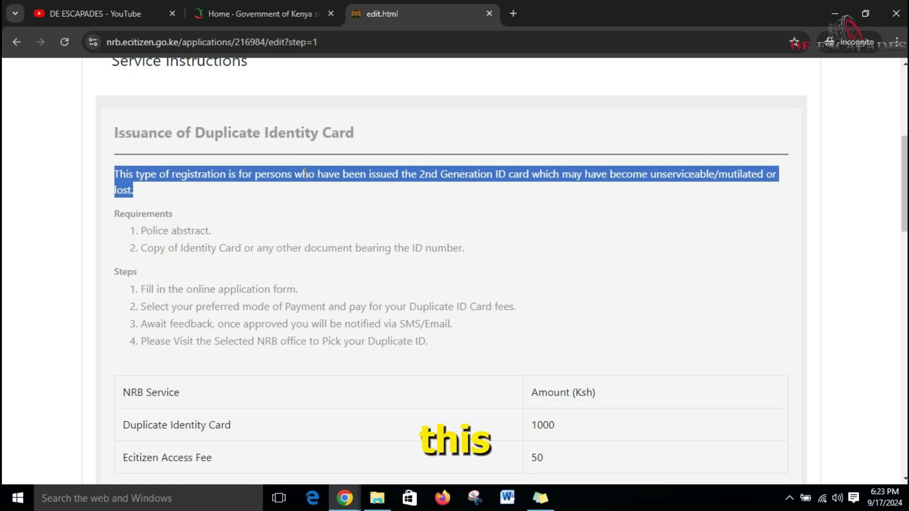
triple_click(305, 173)
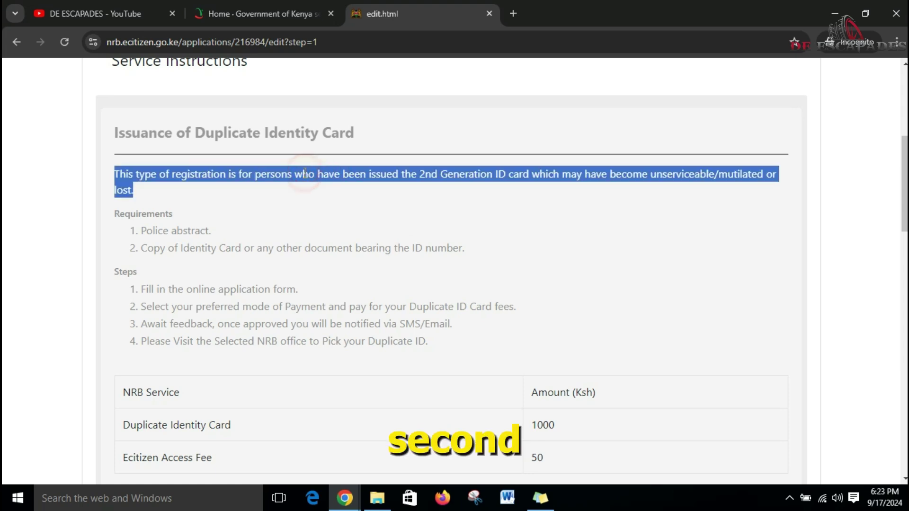
triple_click(474, 166)
triple_click(472, 166)
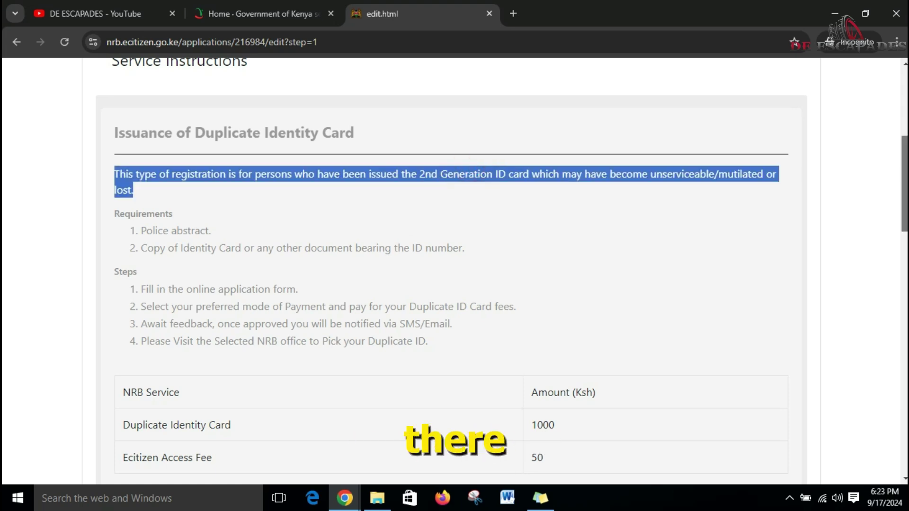
scroll(454, 265, down, 15)
scroll(454, 265, down, 3)
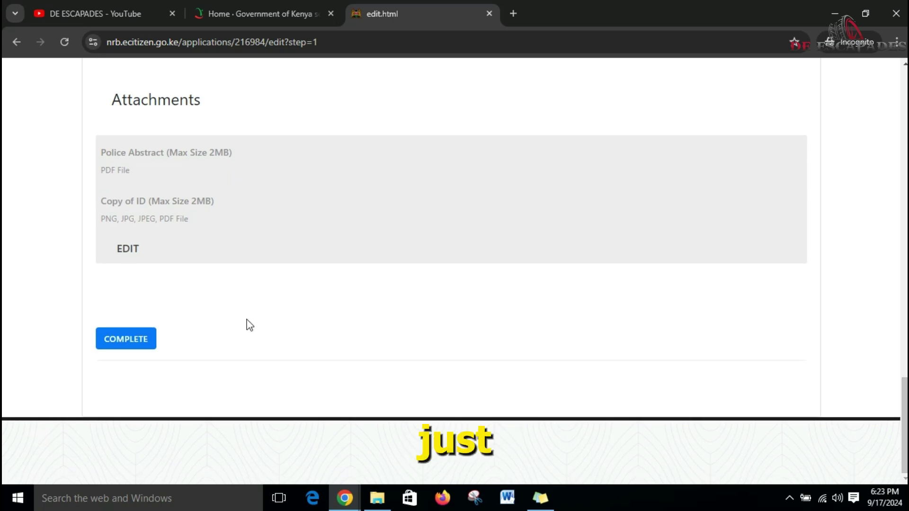
- Complete the application and view the payment methods for the KES 1050 total
click(146, 343)
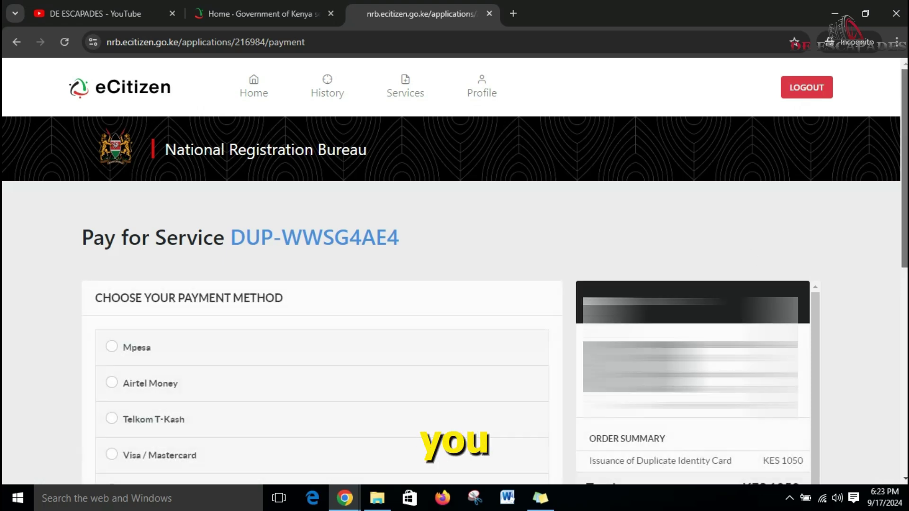
scroll(455, 266, down, 3)
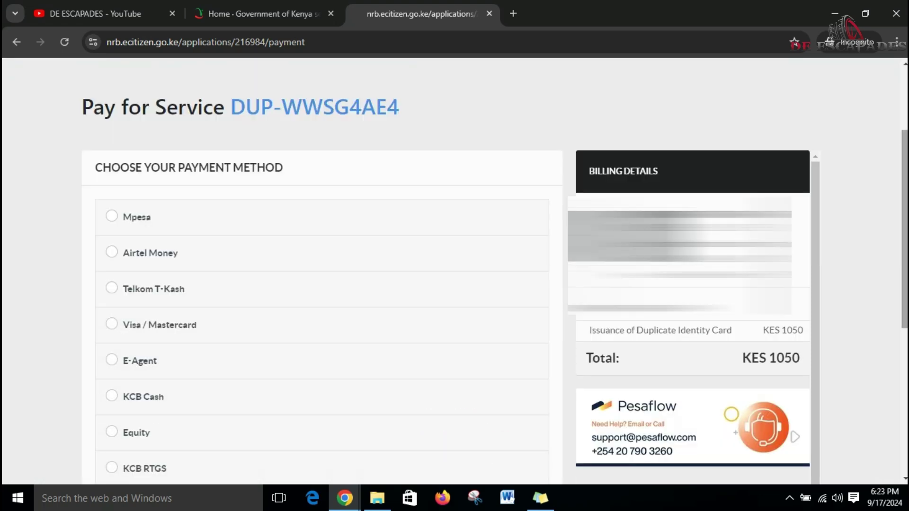